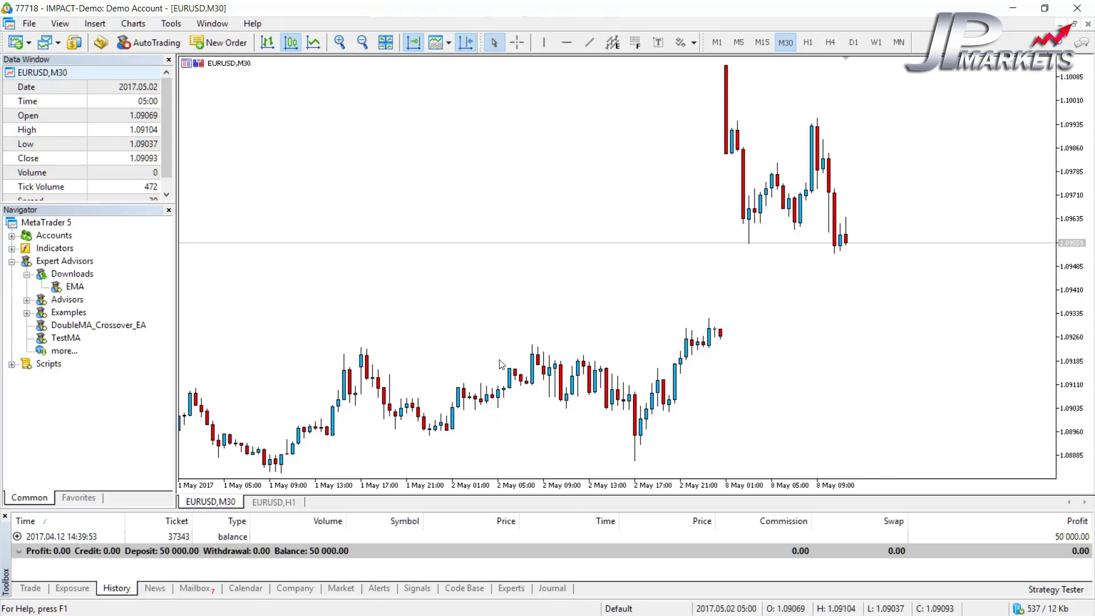
- Switch from the EURUSD M30 chart to the EURUSD,H1 chart tab
left_click(283, 503)
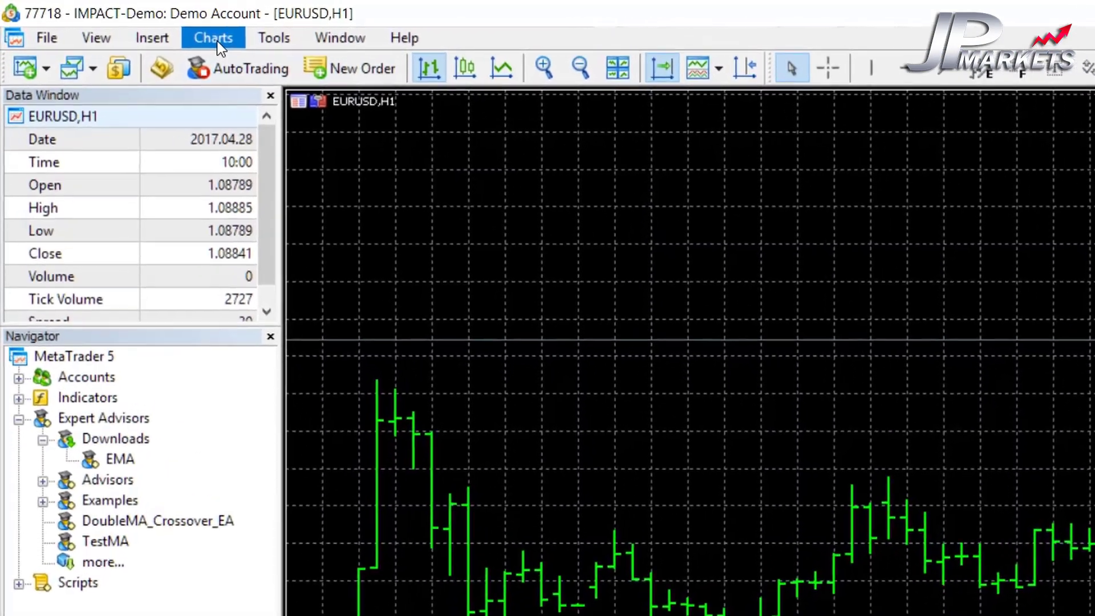
- In the EURUSD H1 chart's Show properties, toggle Show OHLC and Show grid on and back
left_click(217, 41)
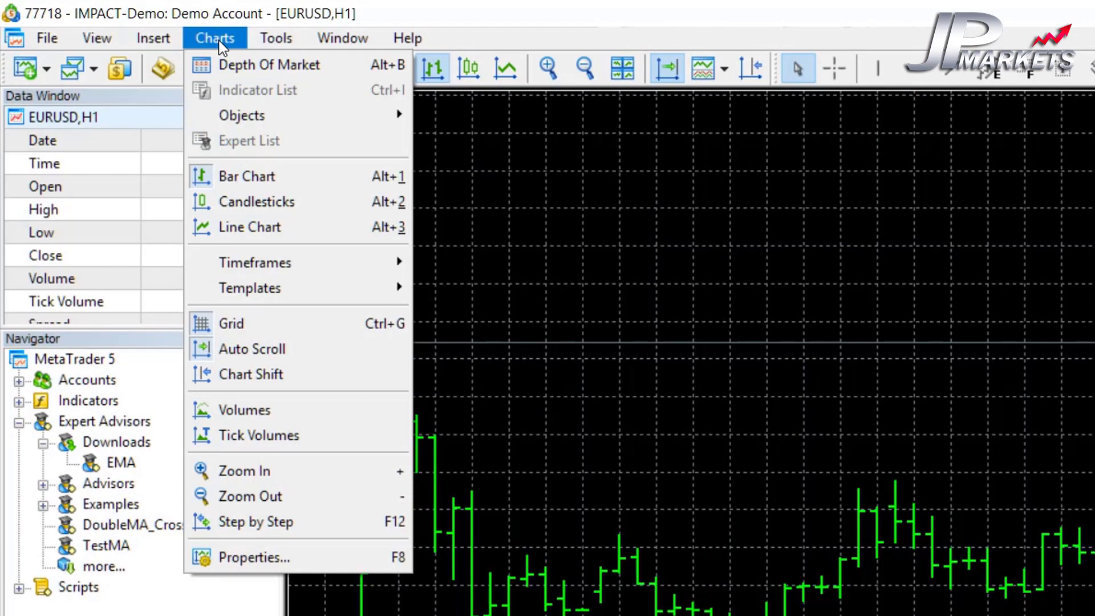
left_click(264, 558)
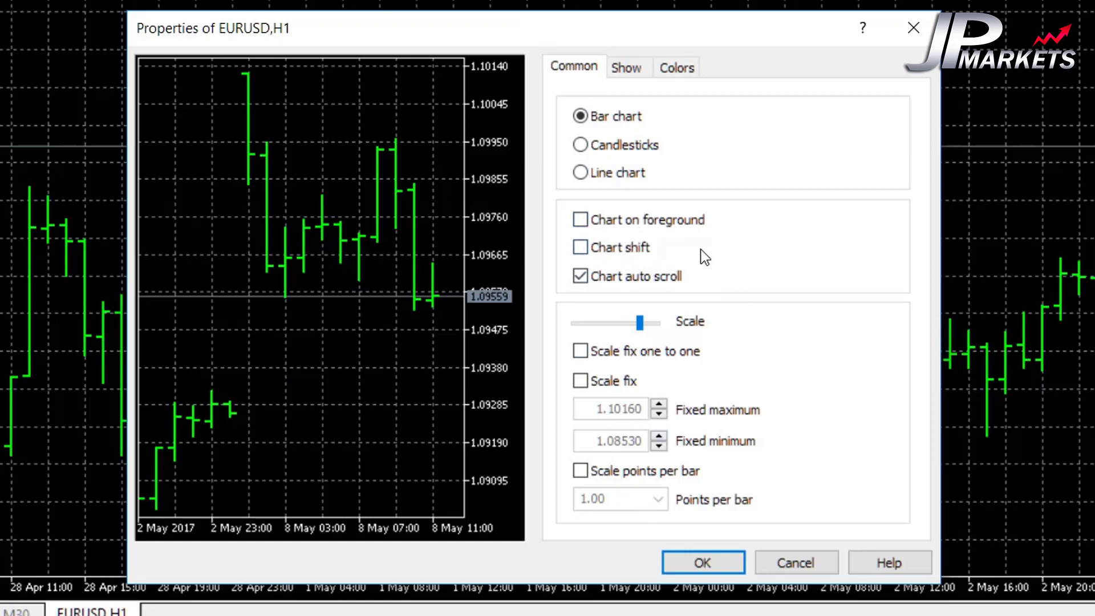
left_click(627, 68)
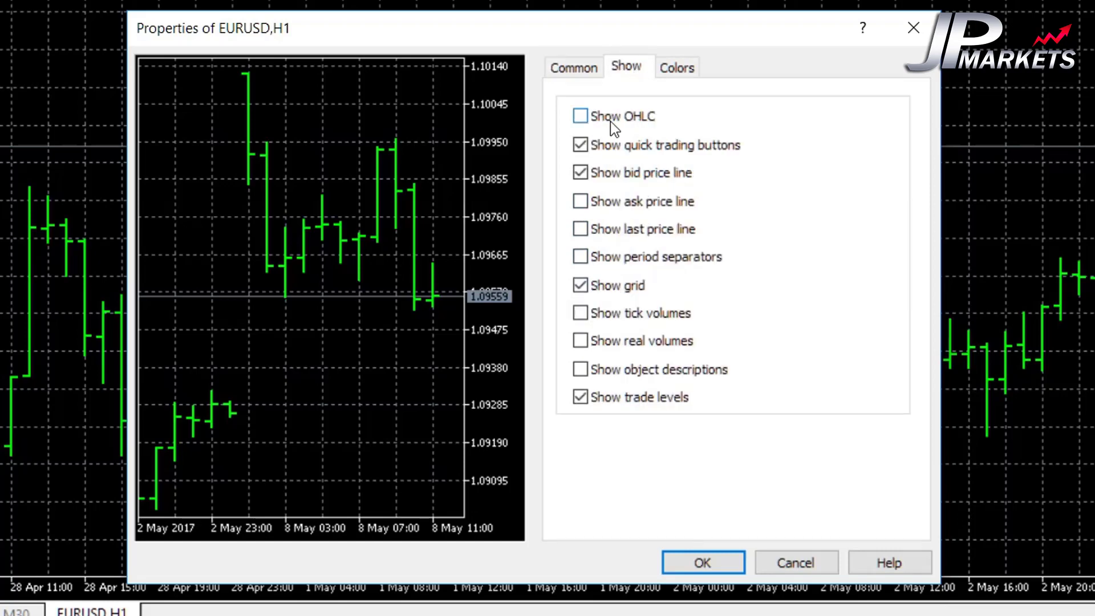
left_click(580, 116)
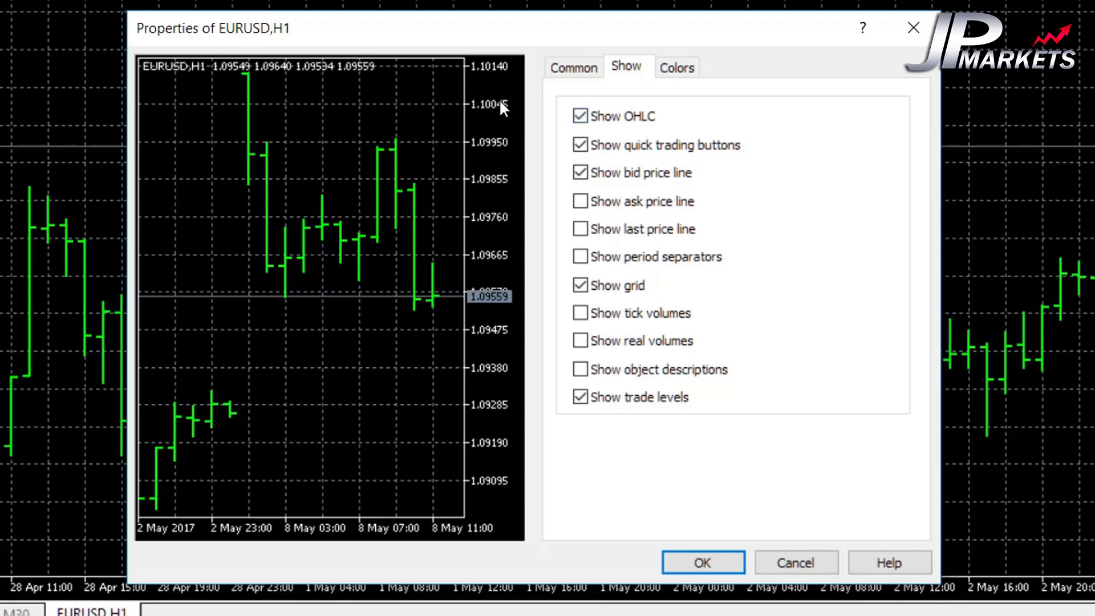
left_click(580, 116)
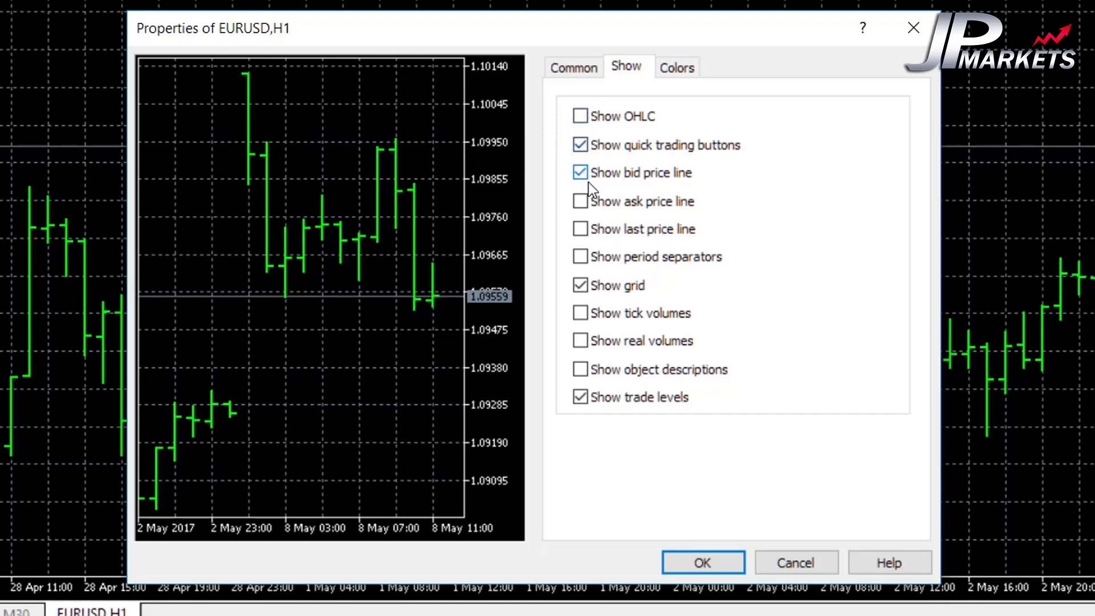
left_click(580, 284)
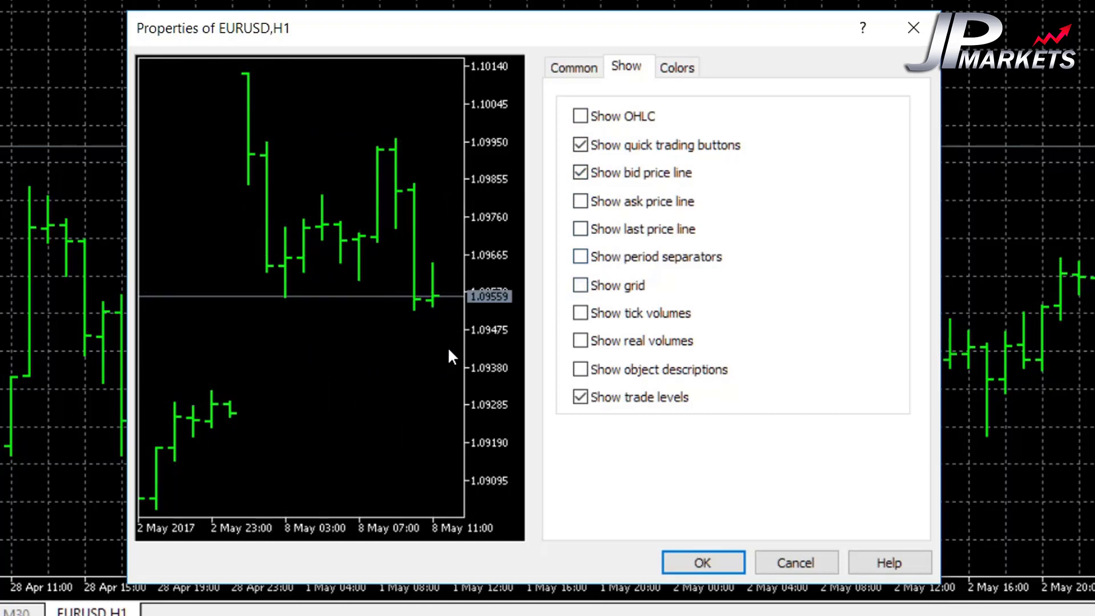
left_click(581, 286)
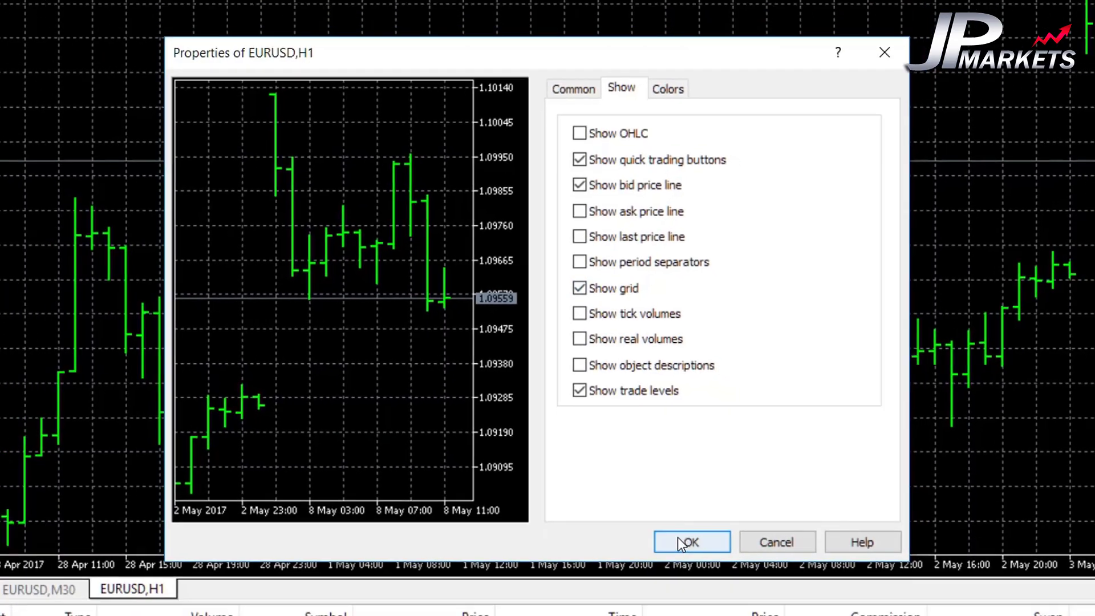
- Confirm the chart properties with OK and drag the price scale to rescale the axis
left_click(702, 562)
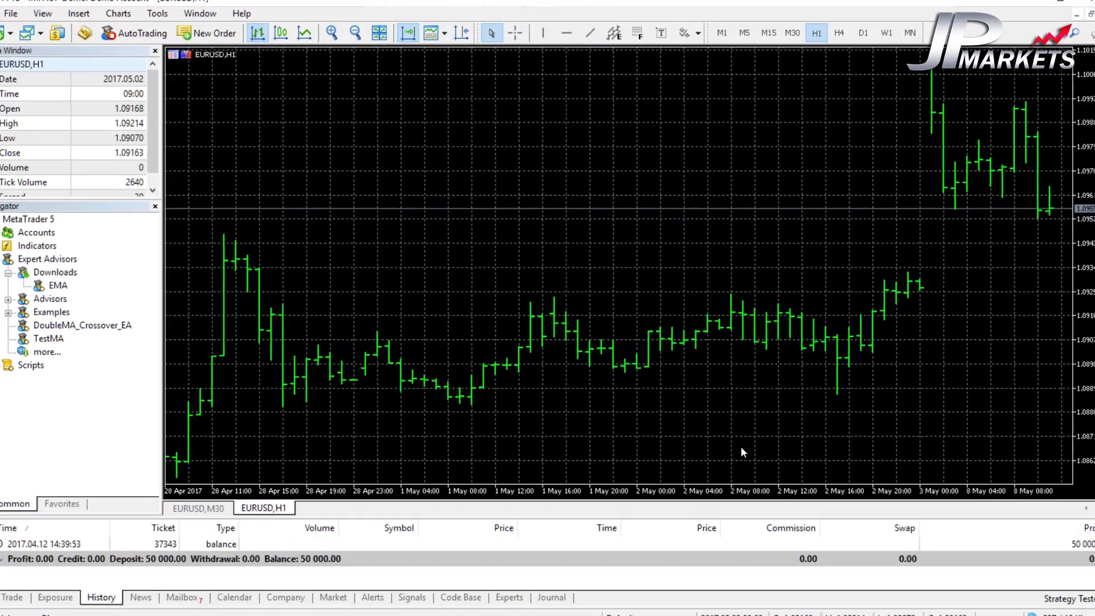
mouse_move(1080, 202)
left_mouse_down()
mouse_move(1076, 231)
mouse_move(1061, 244)
mouse_move(1067, 110)
left_mouse_up()
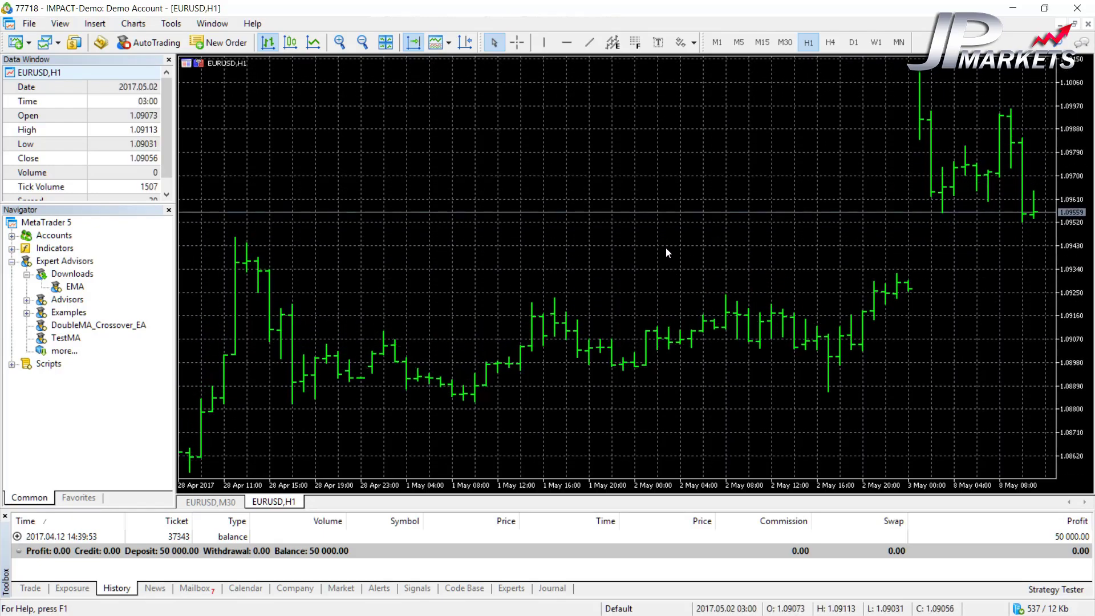
mouse_move(1084, 138)
left_mouse_down()
mouse_move(1075, 155)
mouse_move(1065, 137)
left_mouse_up()
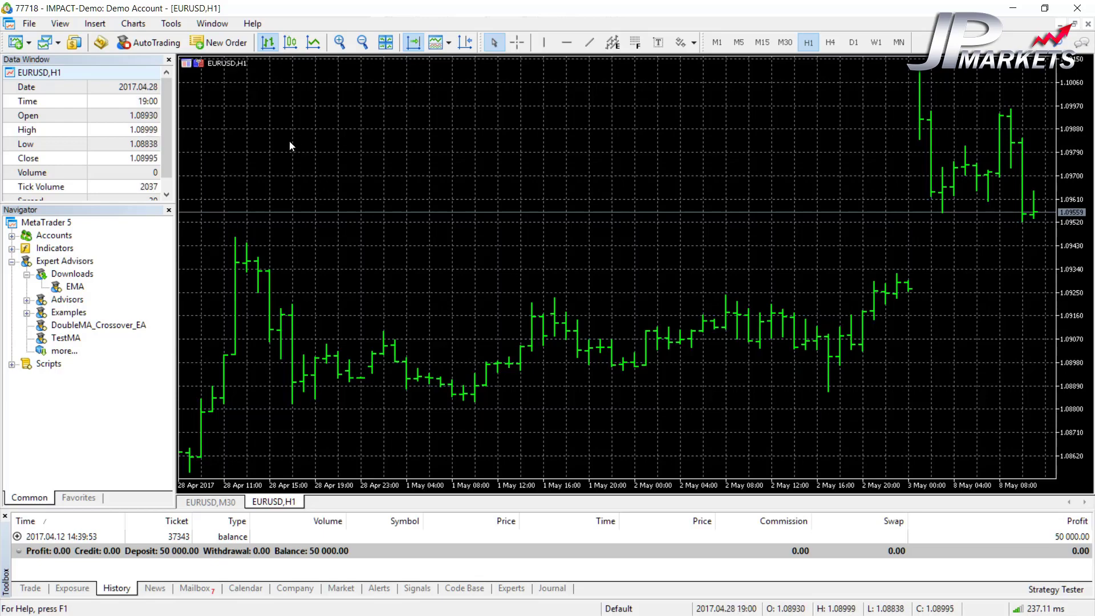
- Uncheck Show grid in the EURUSD H1 chart properties and bring up the Colors settings
left_click(132, 23)
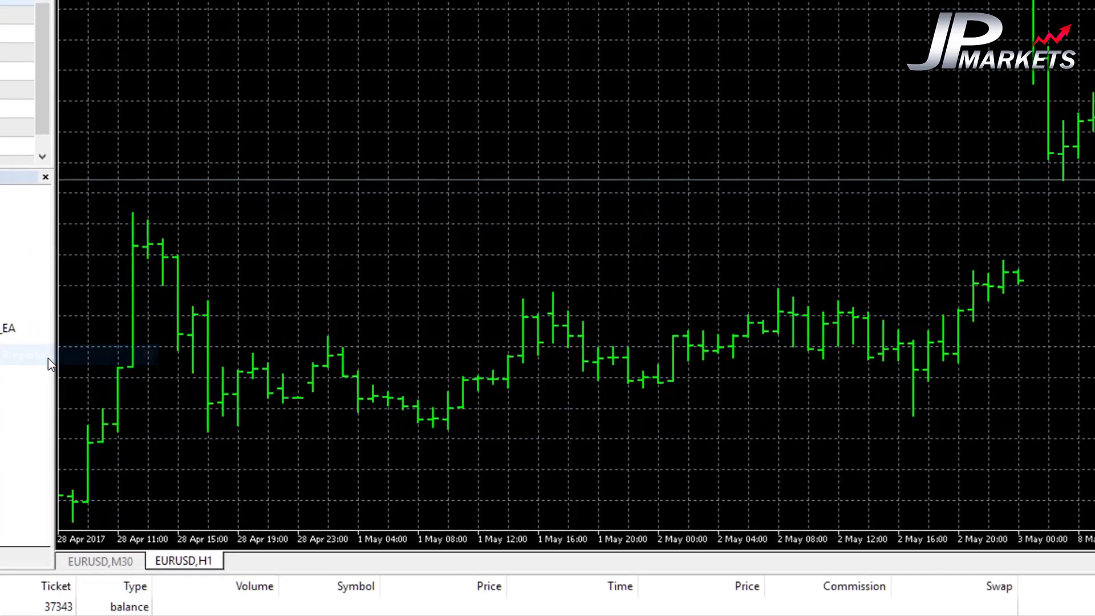
left_click(48, 359)
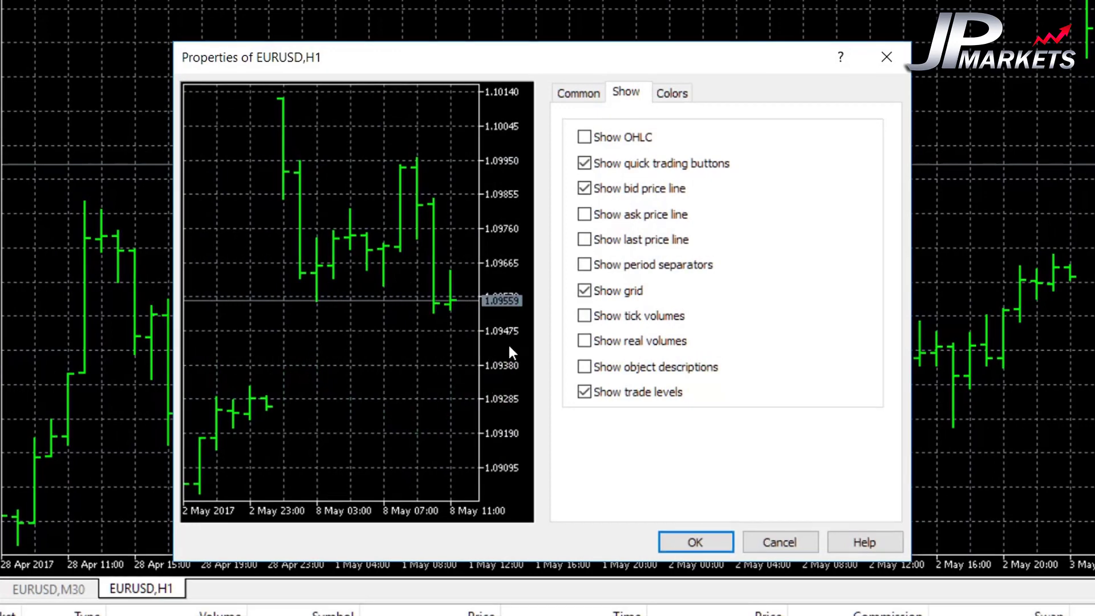
left_click(584, 292)
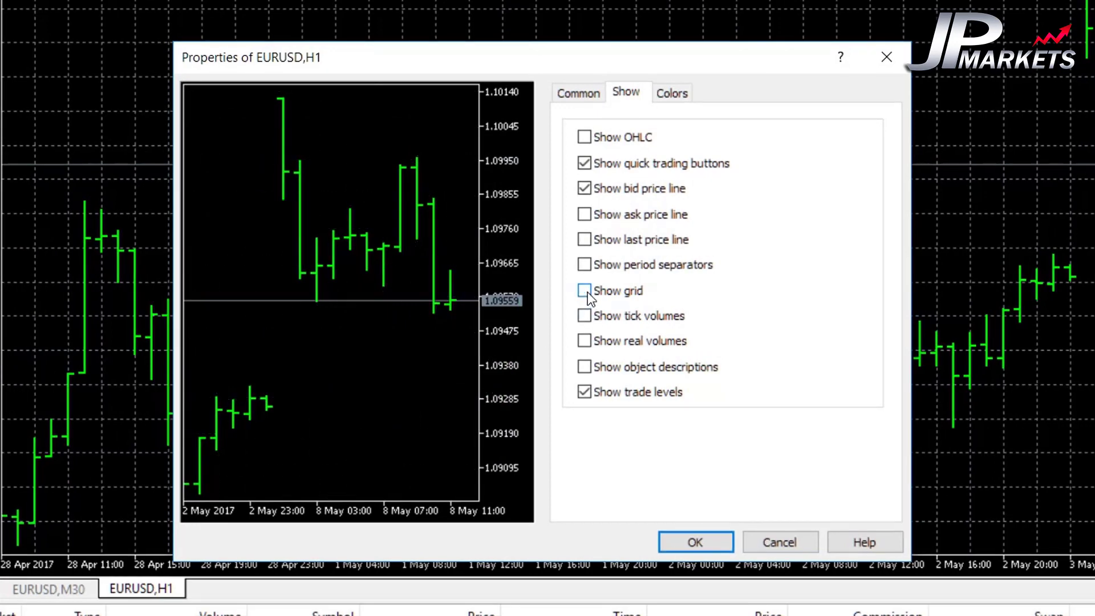
left_click(668, 94)
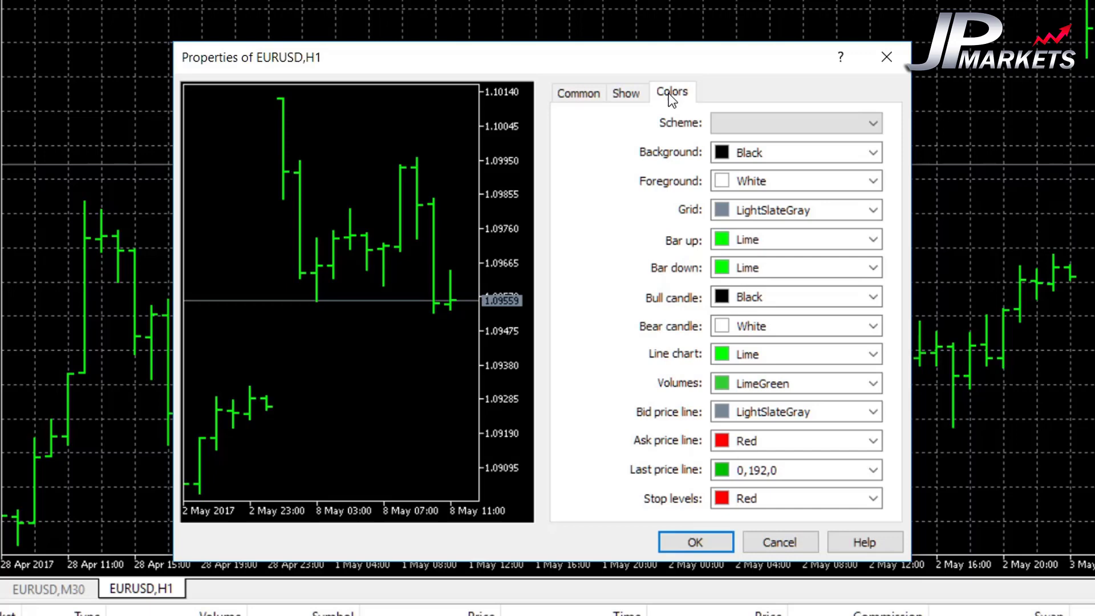
- Apply the Black on White scheme with DodgerBlue bull candles and Red bear candles
left_click(875, 124)
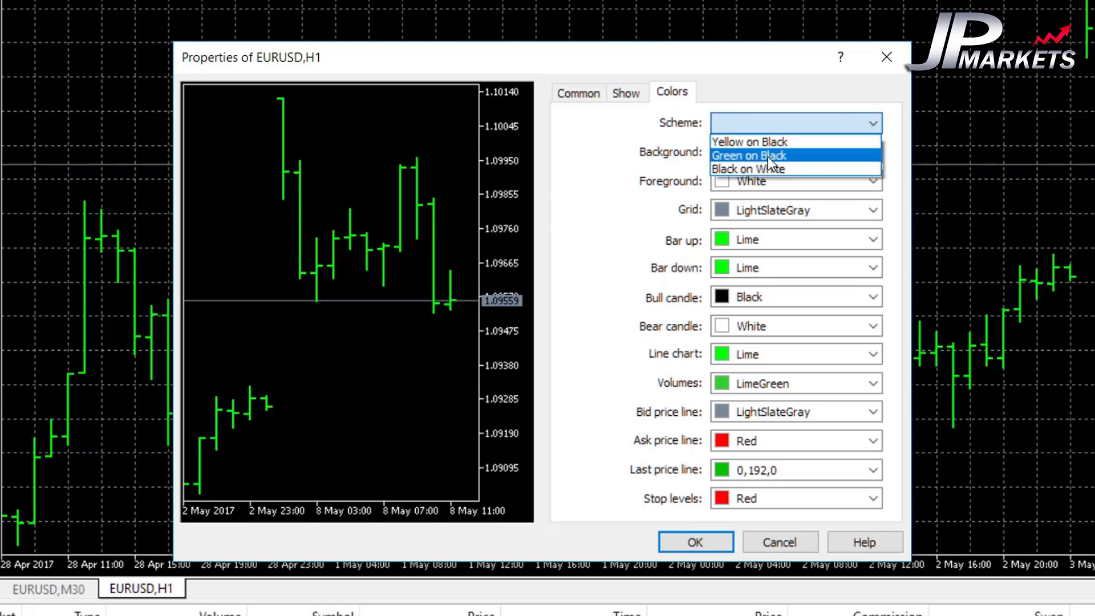
left_click(762, 171)
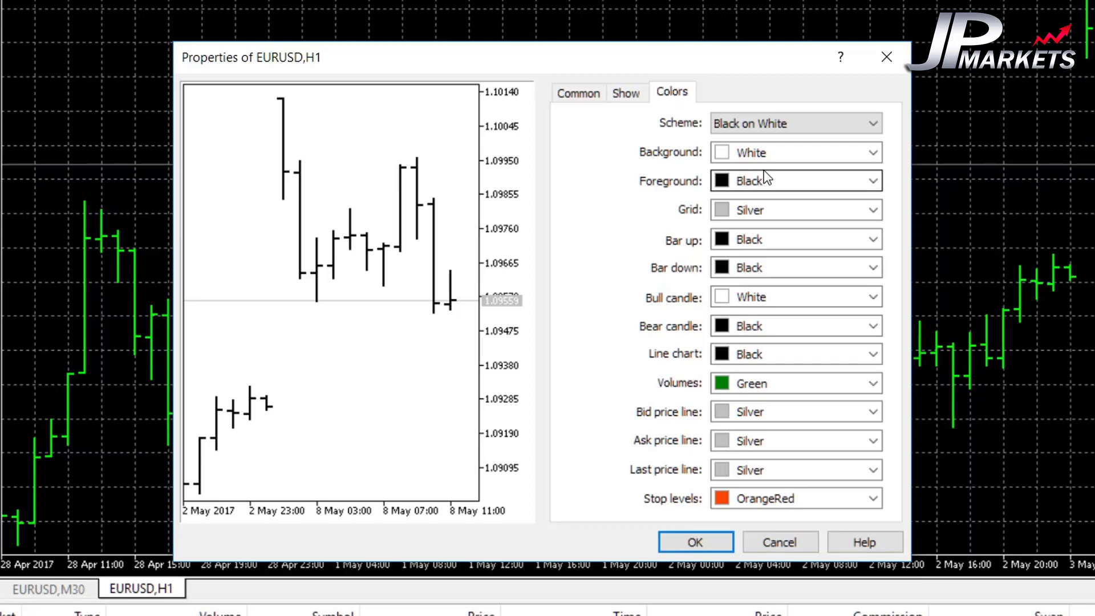
left_click(753, 297)
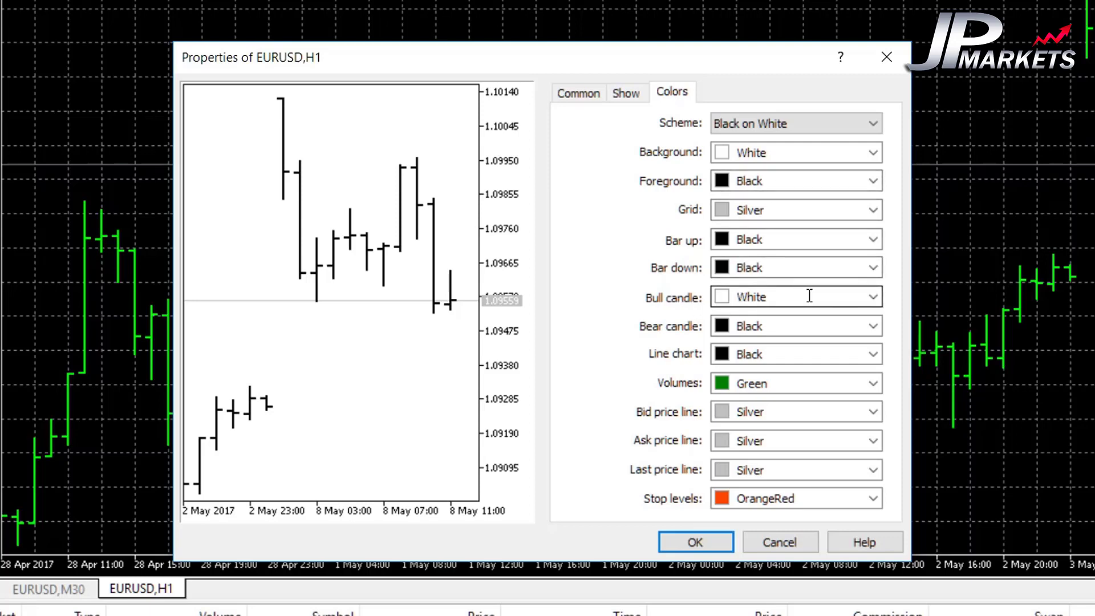
left_click(874, 297)
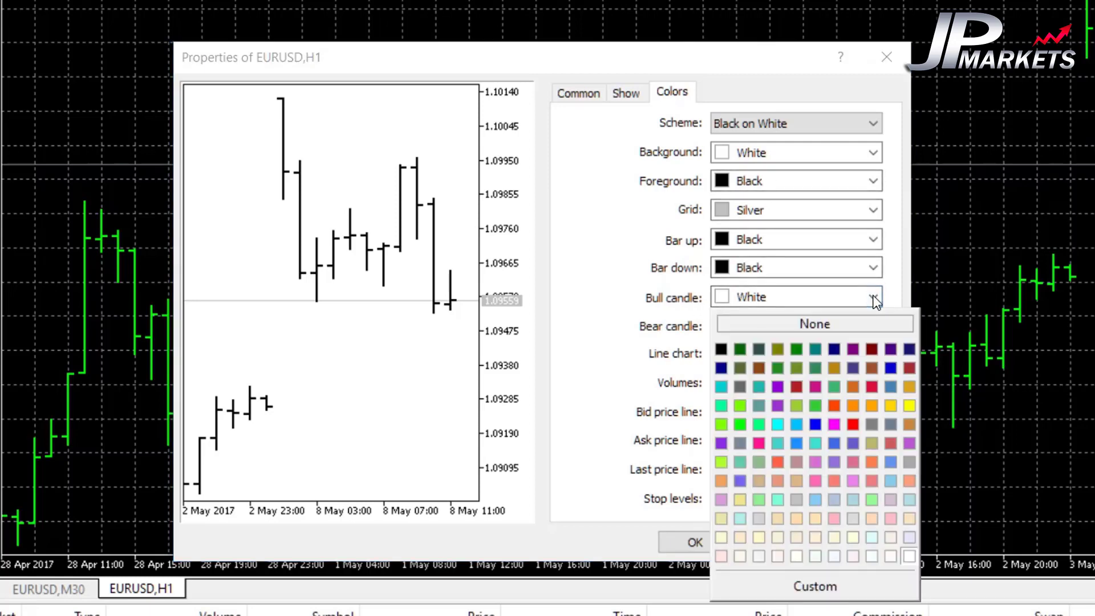
left_click(800, 441)
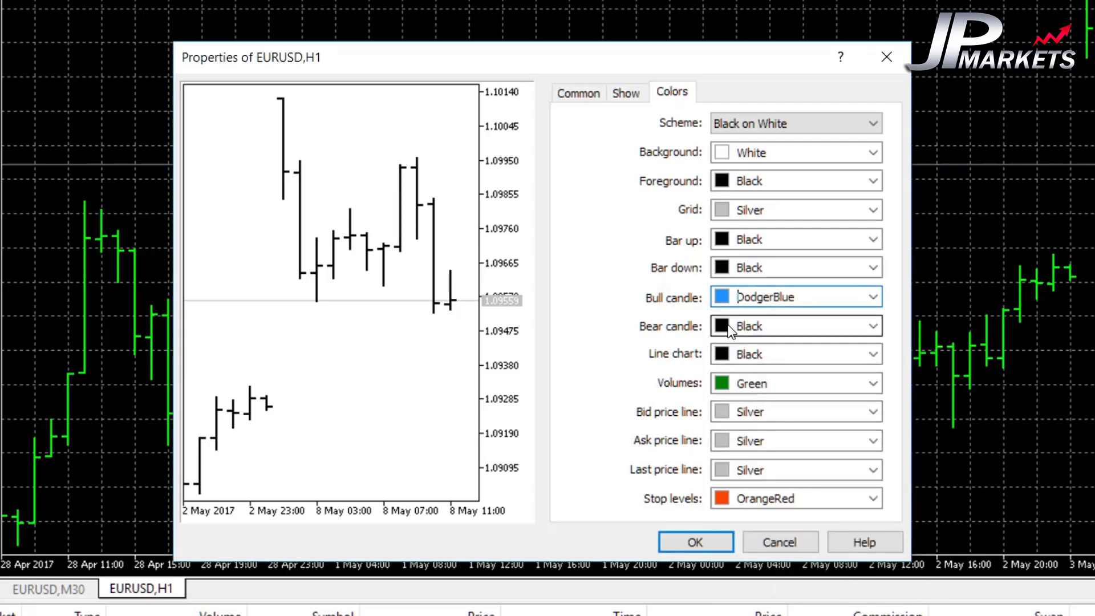
left_click(872, 329)
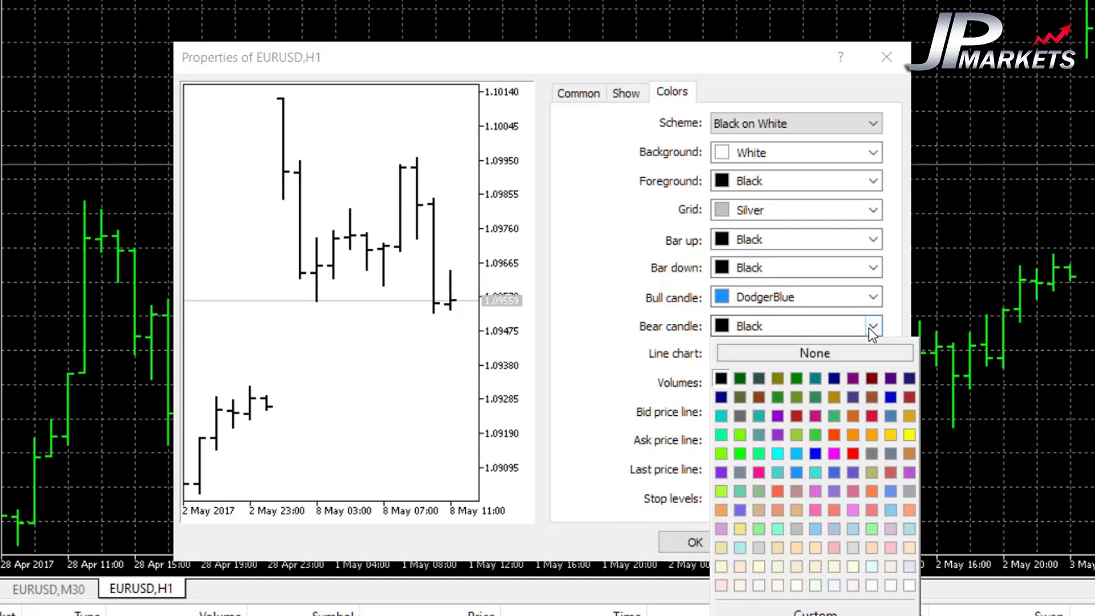
left_click(853, 454)
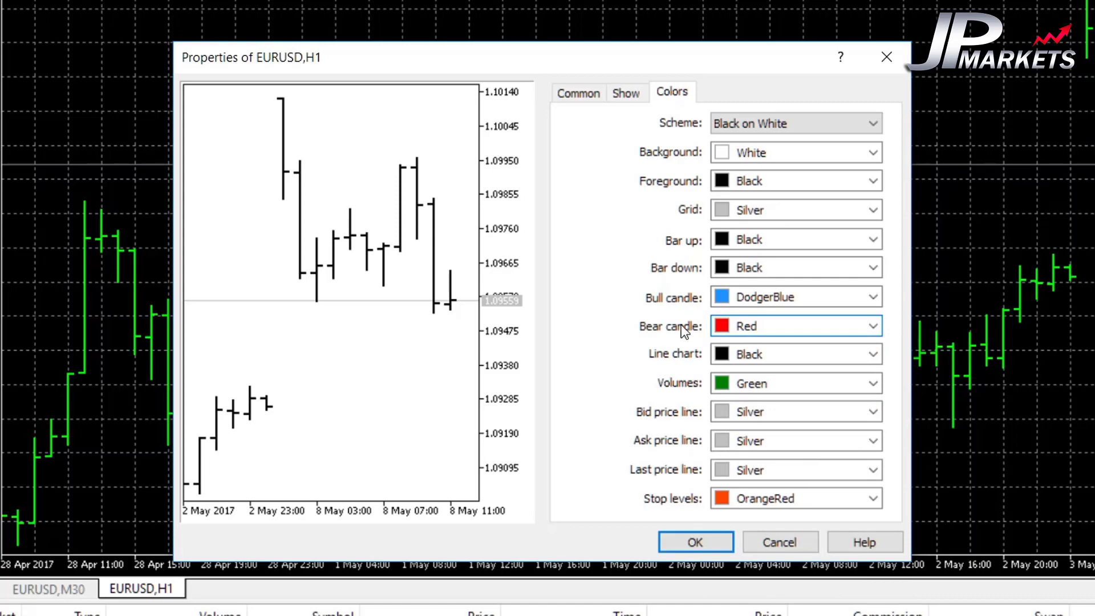
left_click(695, 542)
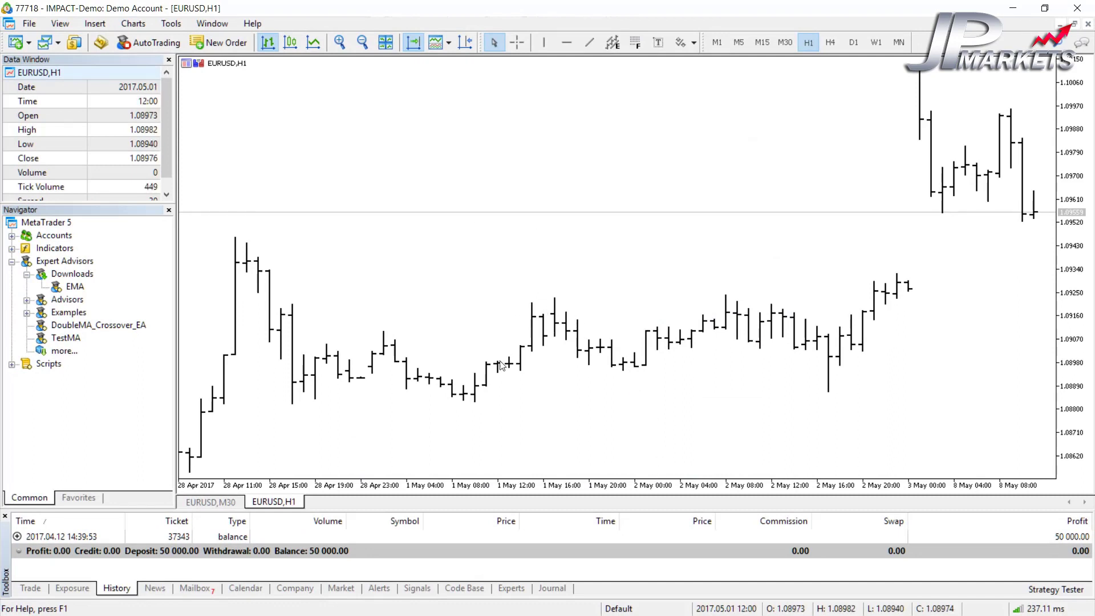
- Switch to candlesticks, zoom out, toggle Chart Shift and pan to slightly earlier candles
left_click(291, 43)
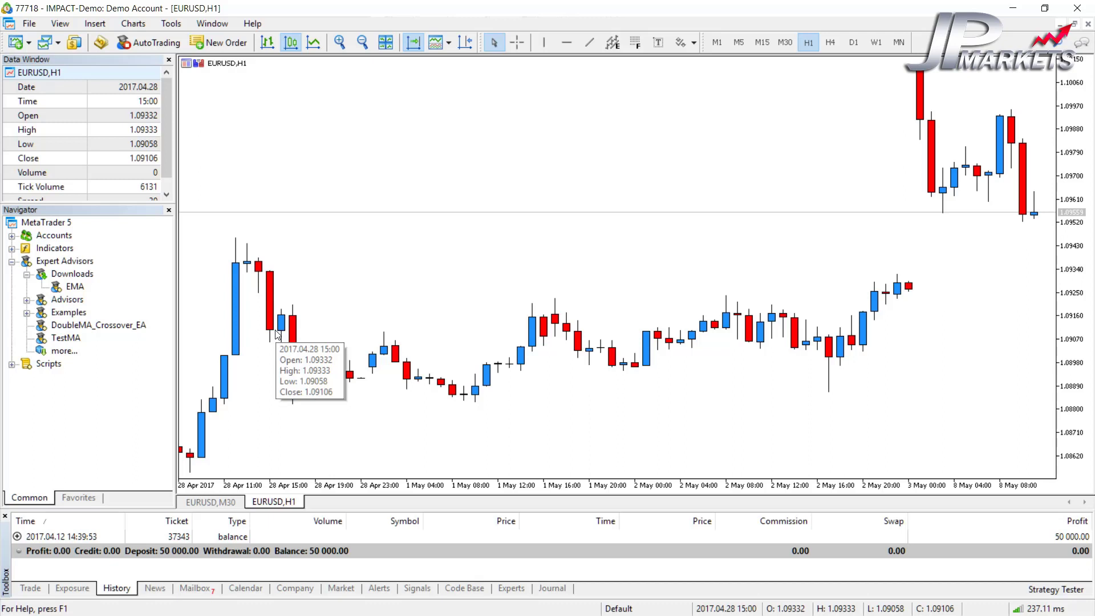
left_click(363, 43)
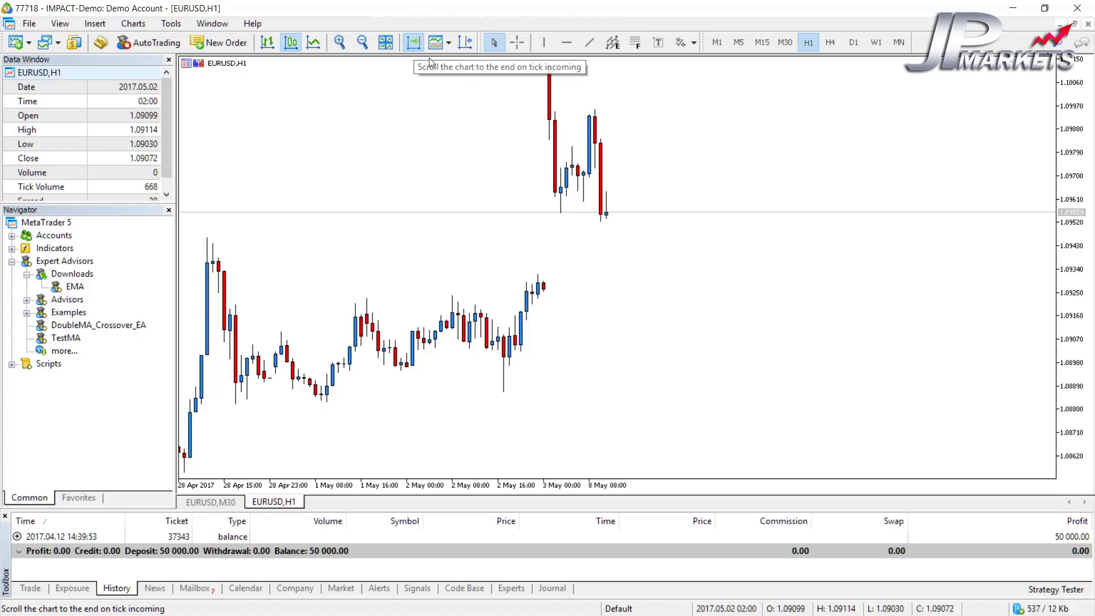
left_click(469, 43)
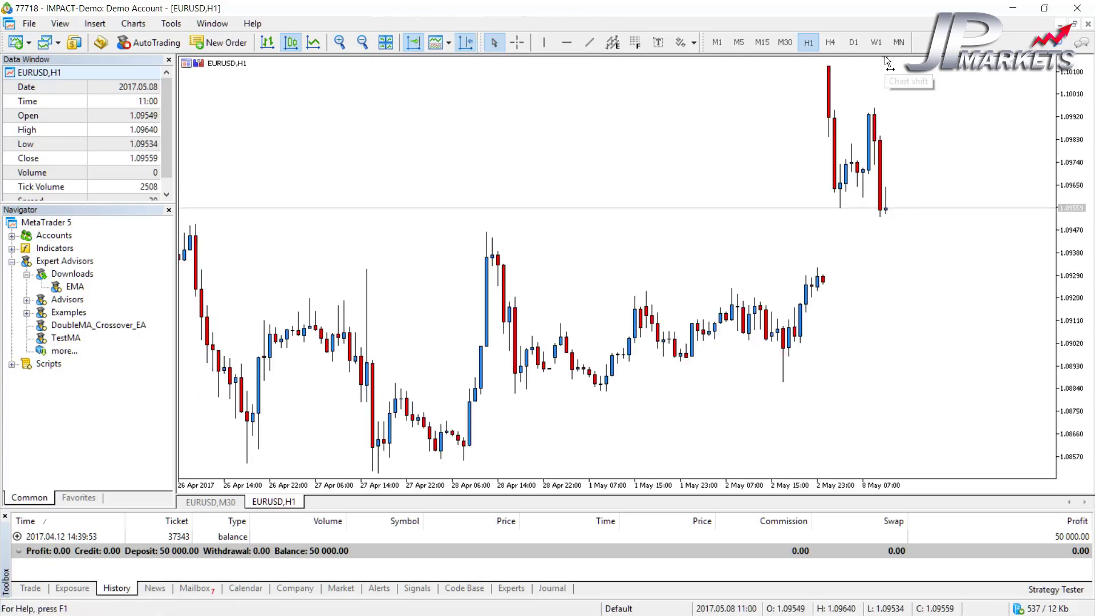
left_click_drag(997, 74, 1017, 72)
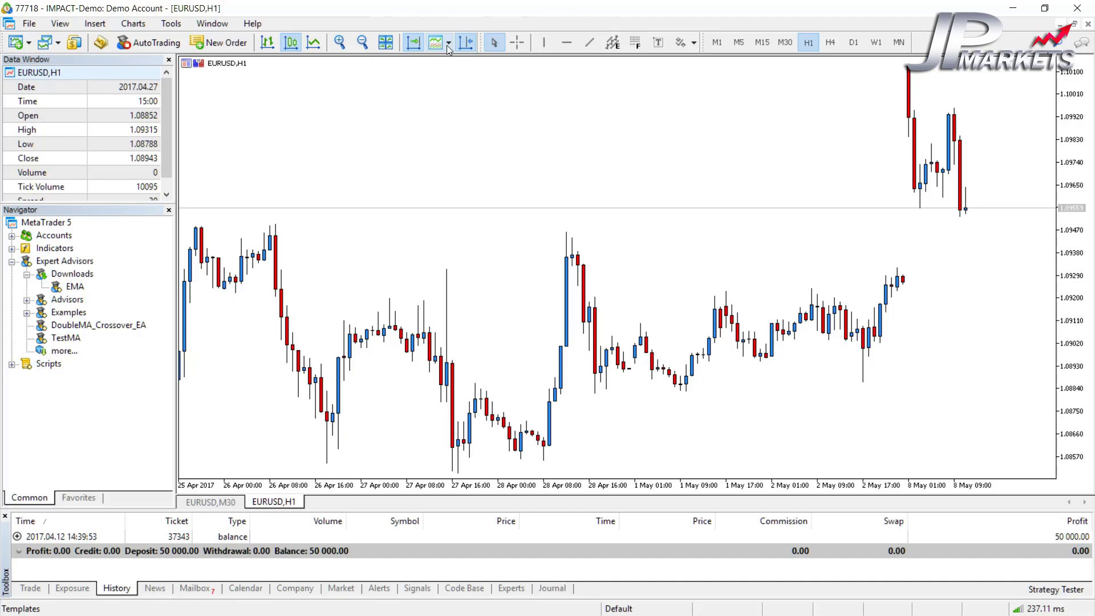
left_click(449, 45)
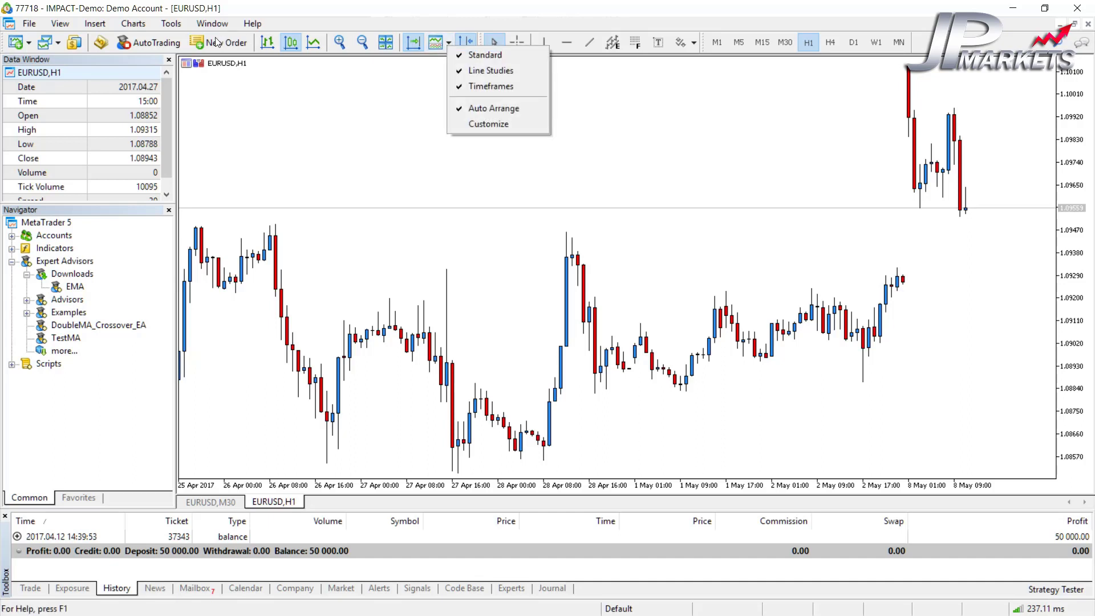
left_click(469, 128)
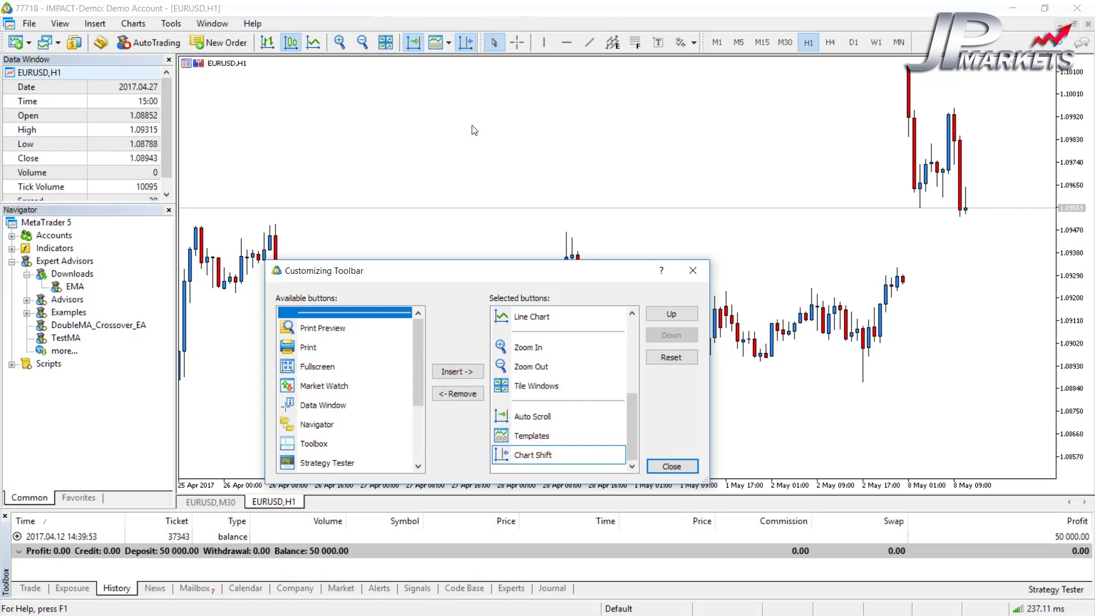
scroll(420, 332, "down", 5)
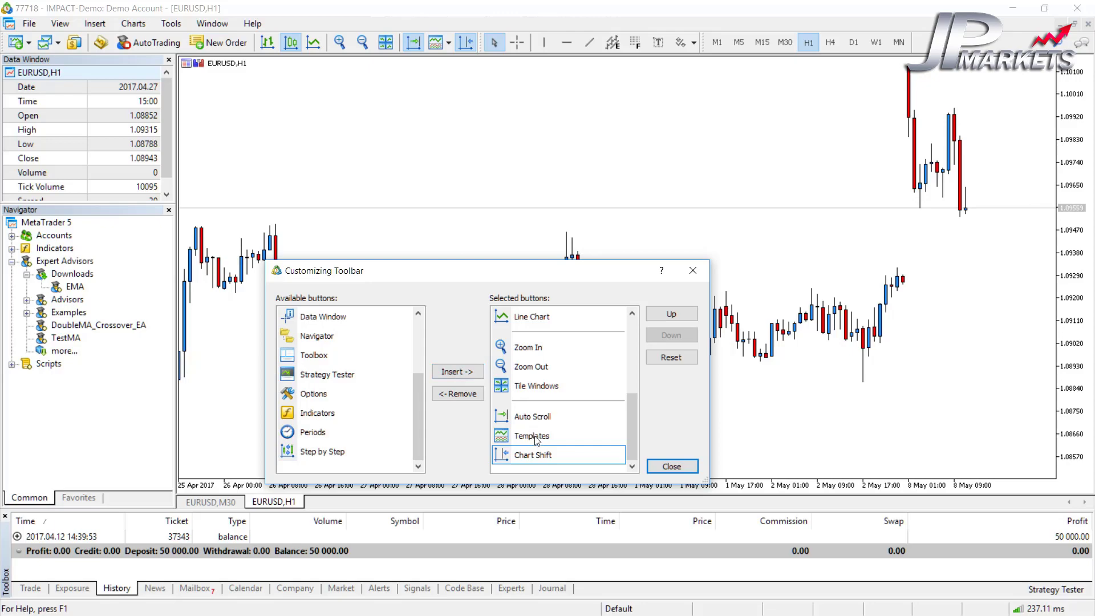
left_click(672, 466)
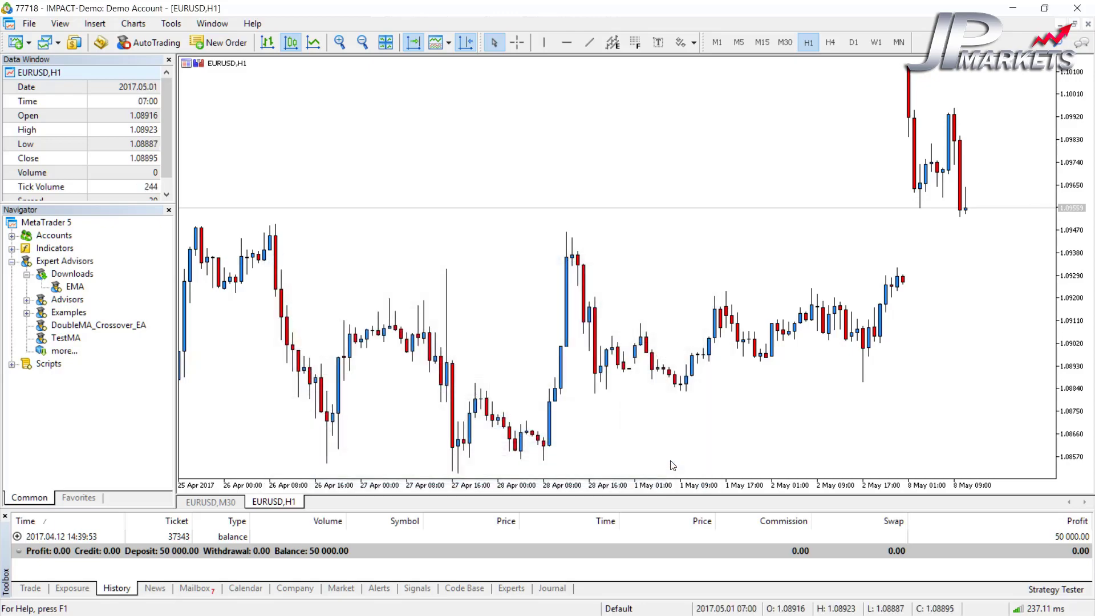
- Save the chart as template aaaBlank.tpl, confirming replacement of the existing file
left_click(449, 45)
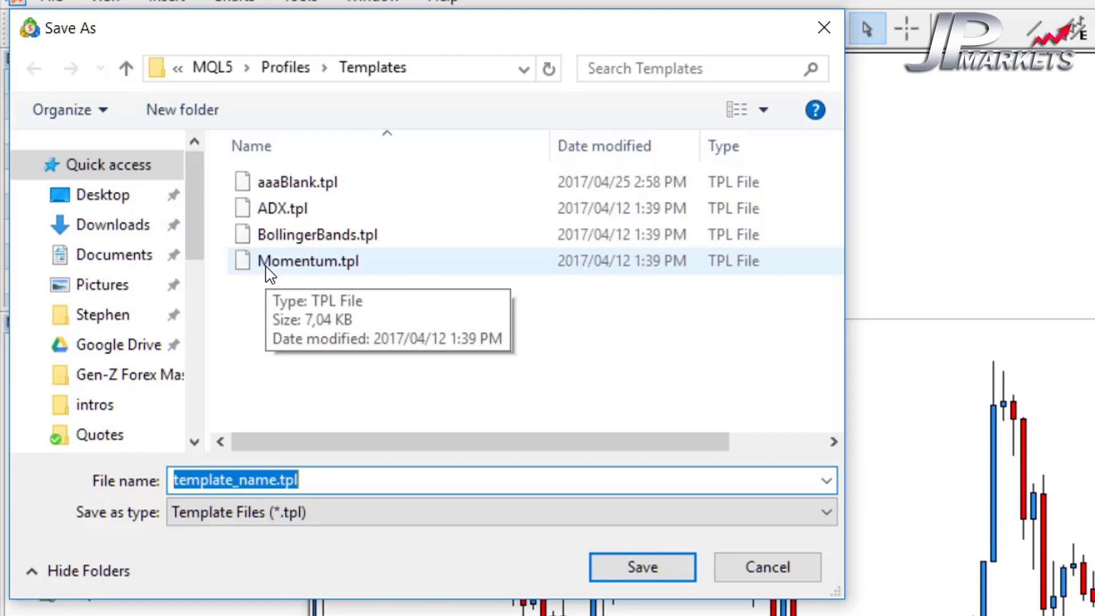
left_click(294, 182)
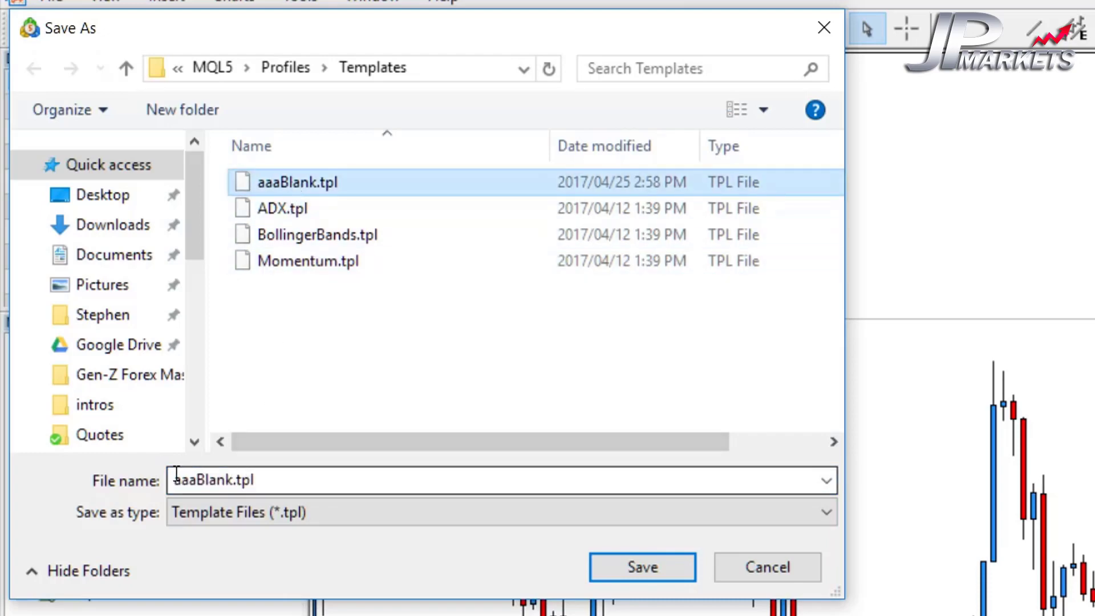
left_click(642, 567)
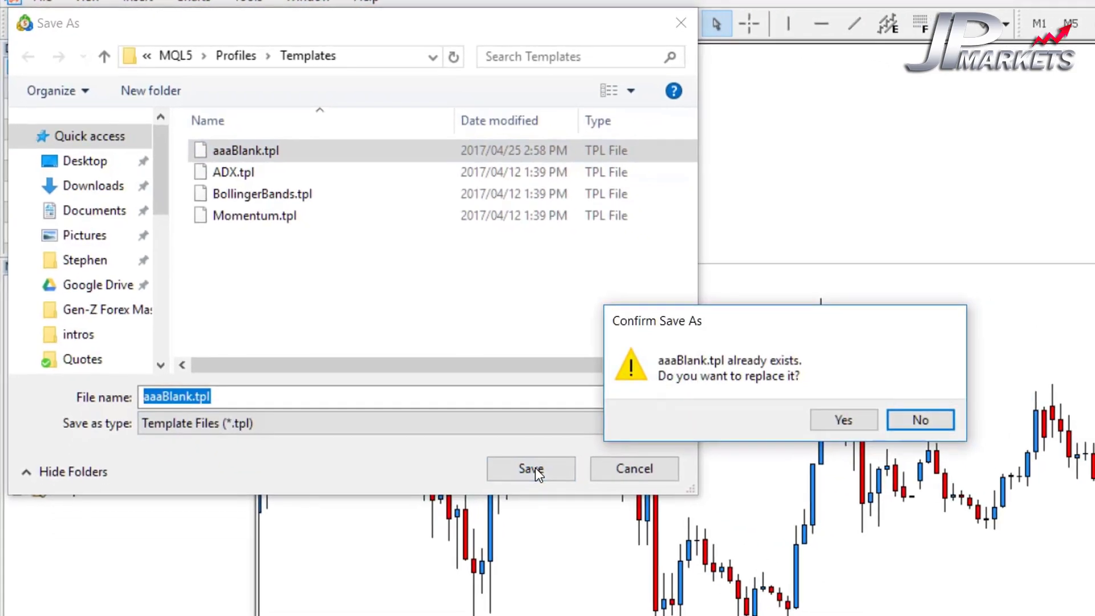
left_click(842, 419)
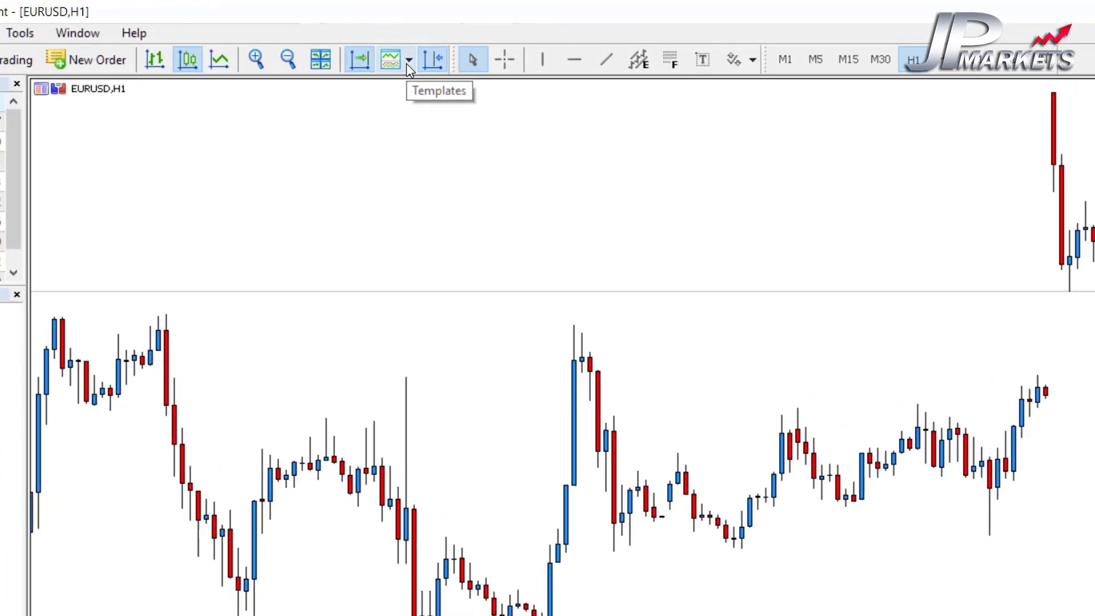
- Browse the saved templates via Load Template, cancel, and open the New Chart symbol list
left_click(410, 60)
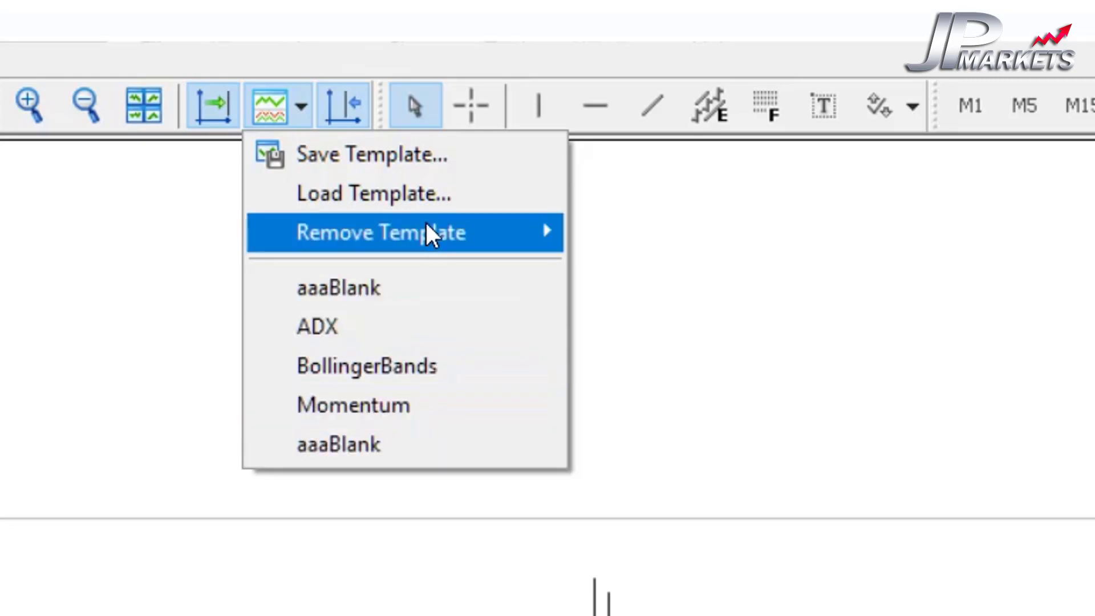
left_click(389, 194)
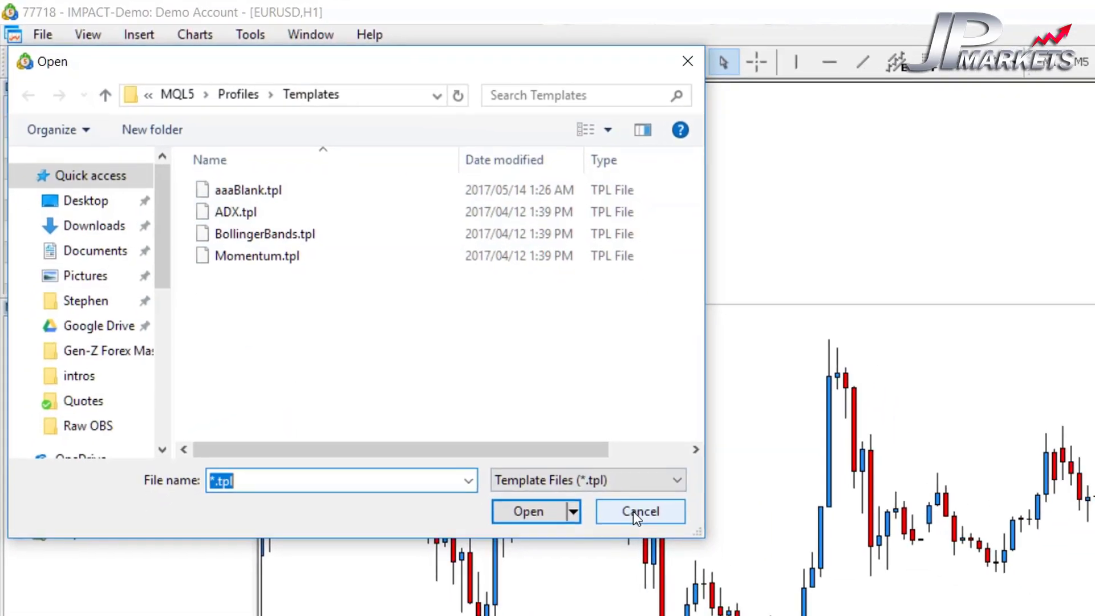
left_click(633, 510)
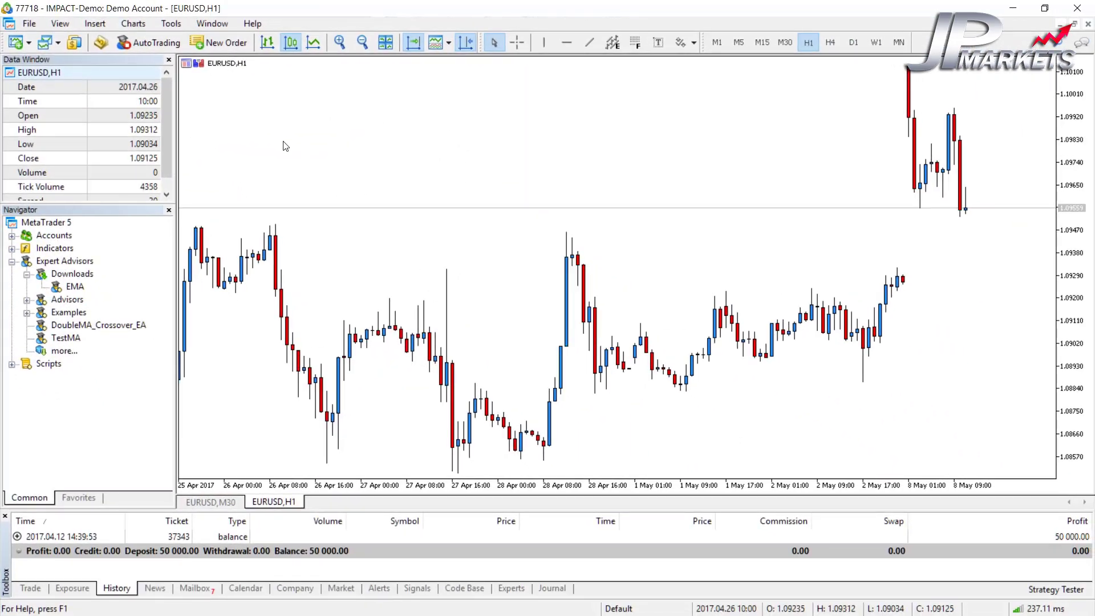
left_click(29, 43)
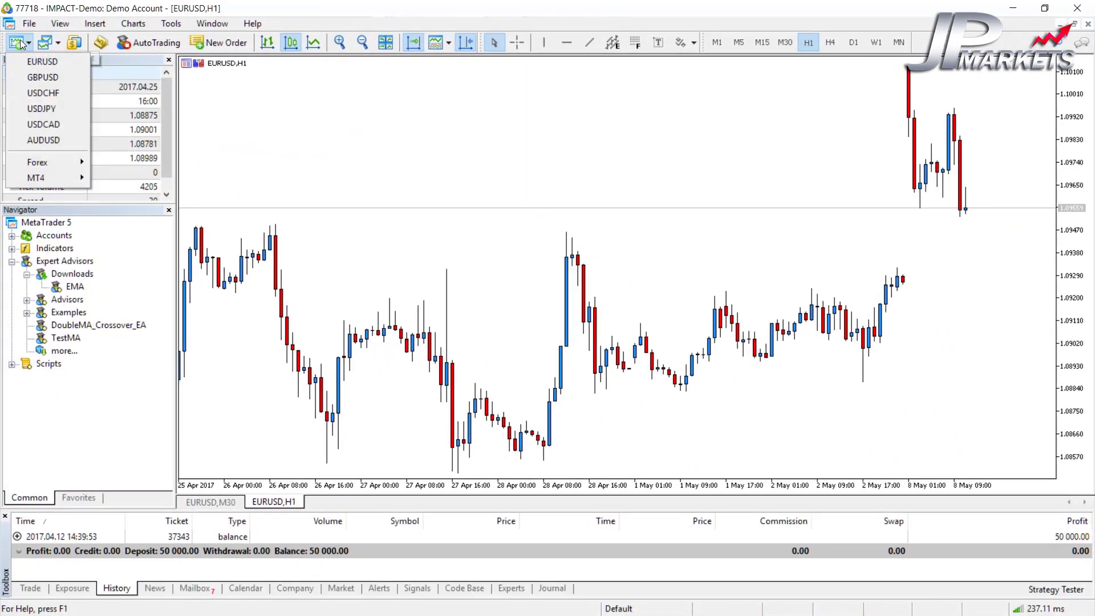
- Open a new AUDUSD chart and apply the aaaBlank template to it
left_click(49, 141)
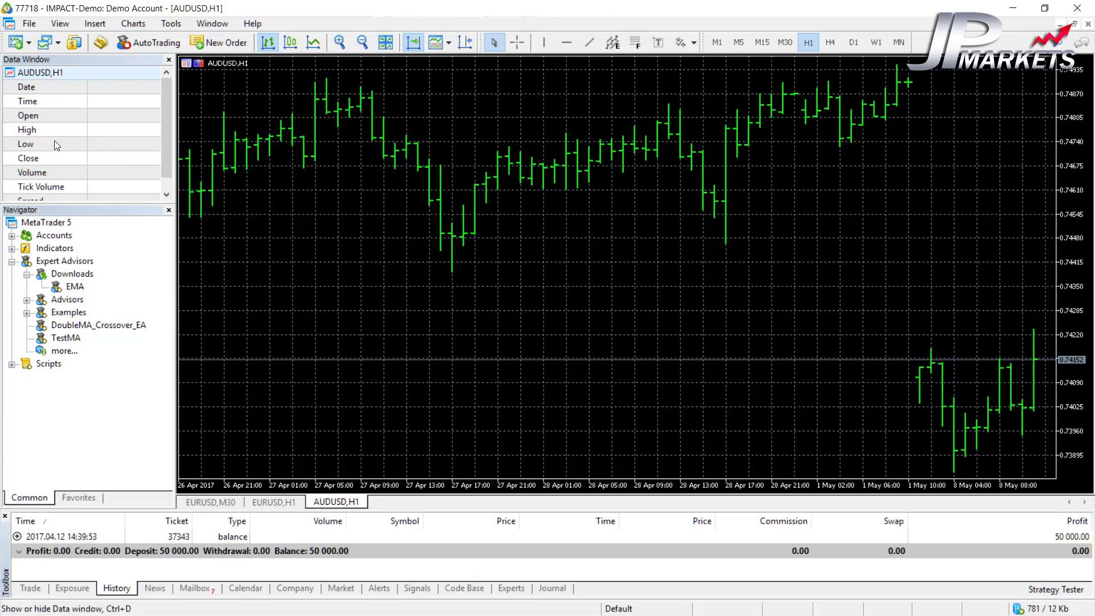
left_click(132, 24)
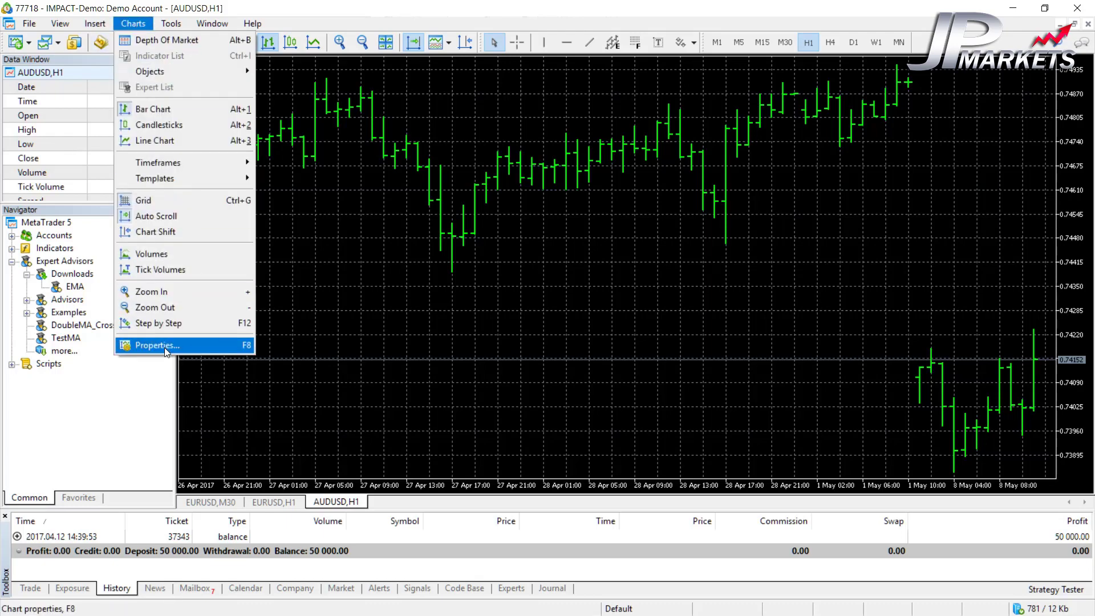
left_click(572, 273)
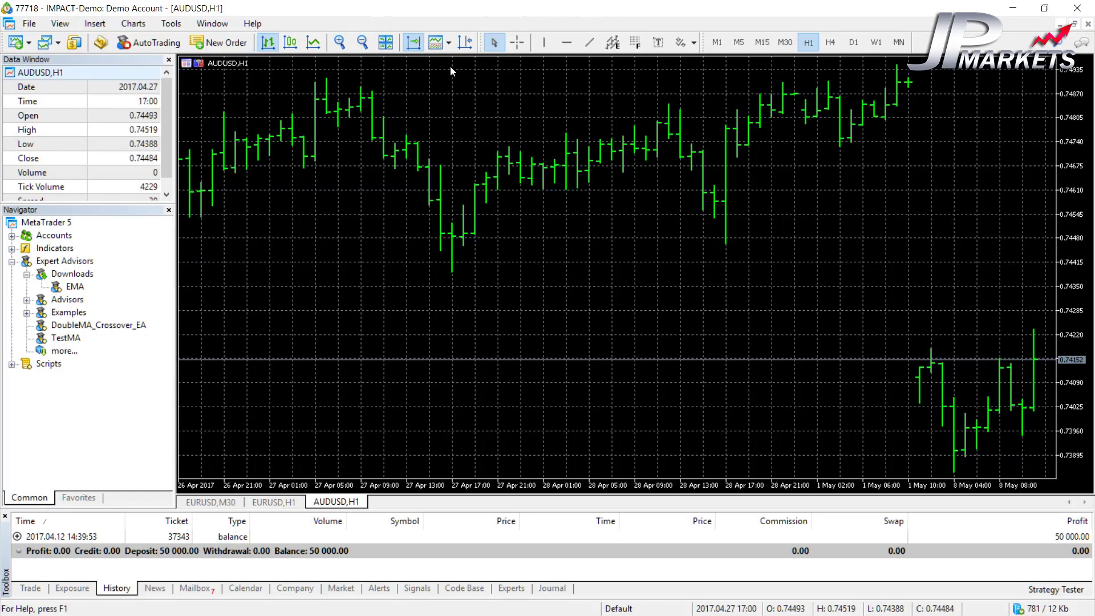
left_click(449, 42)
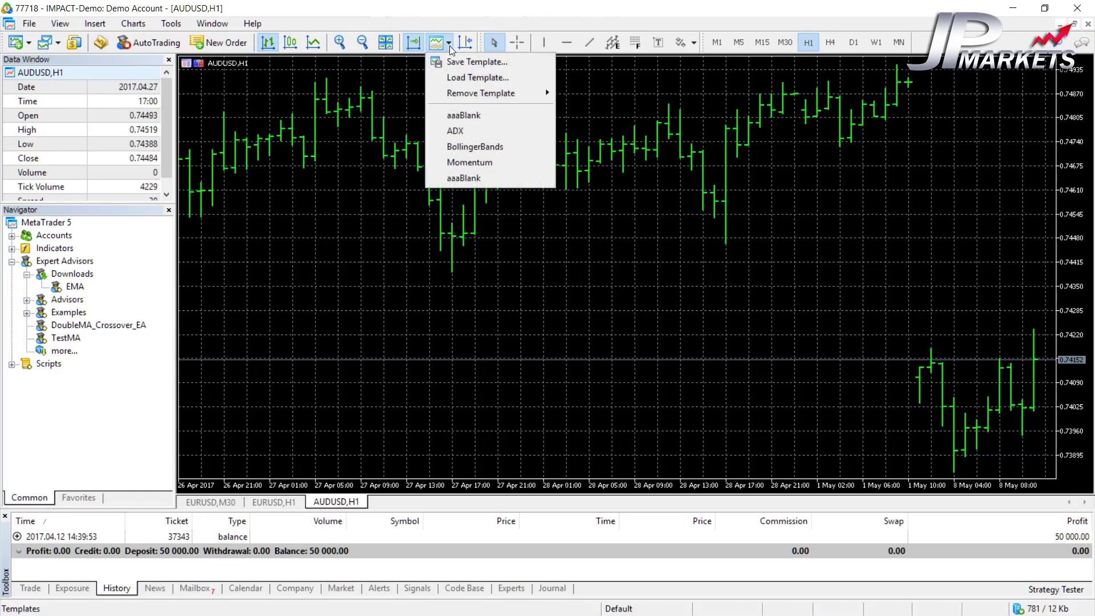
left_click(464, 115)
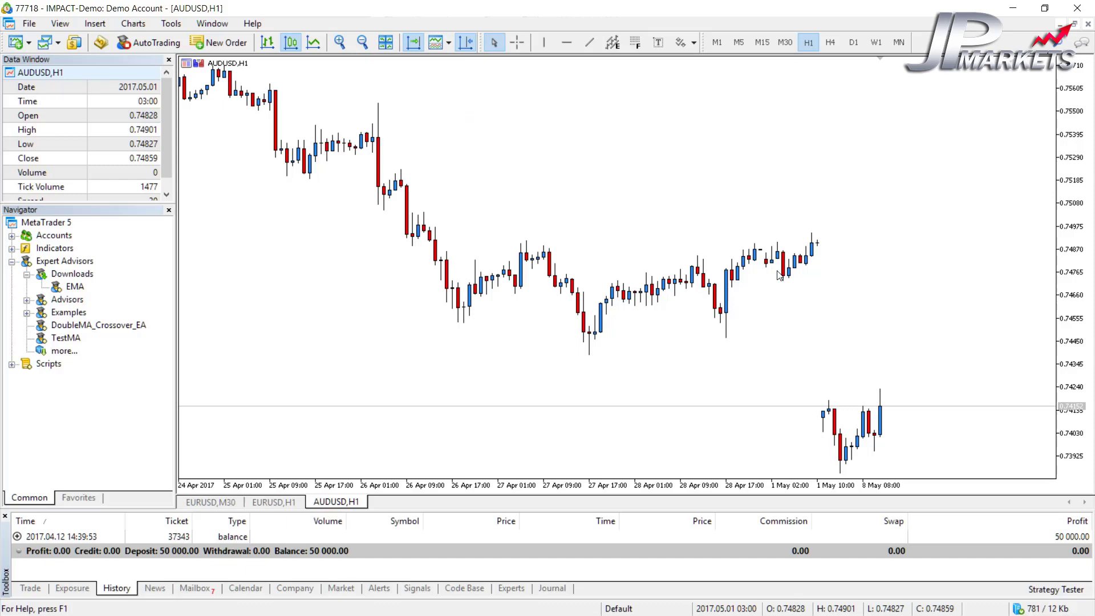